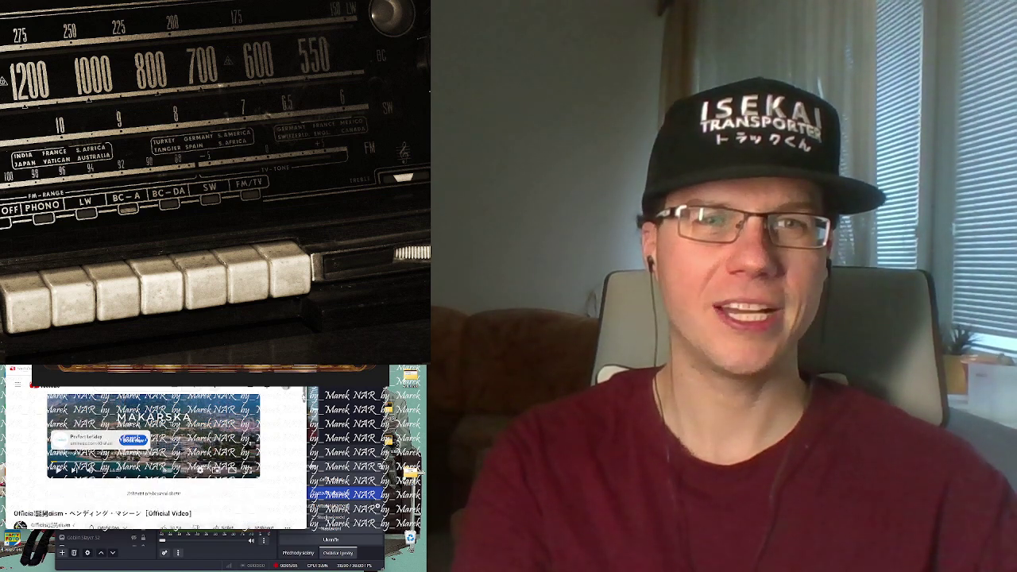
{"action": "scroll", "coordinate": [152, 453], "scroll_direction": "down", "scroll_amount": 3}
{"action": "scroll", "coordinate": [153, 453], "scroll_direction": "down", "scroll_amount": 2}
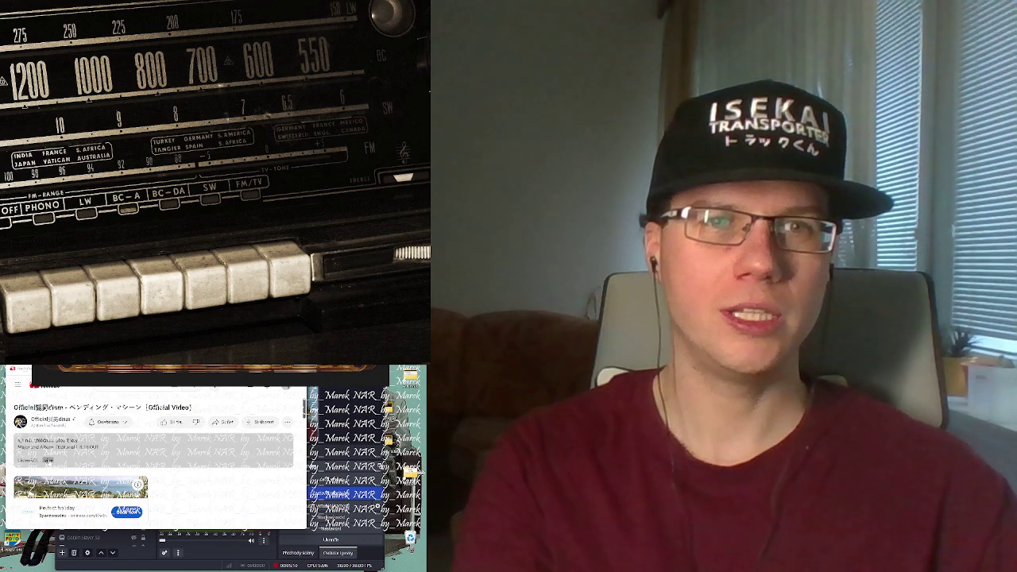
- Expand the music video's description with 'Show more' to show its full credits
{"action": "left_click", "coordinate": [47, 460]}
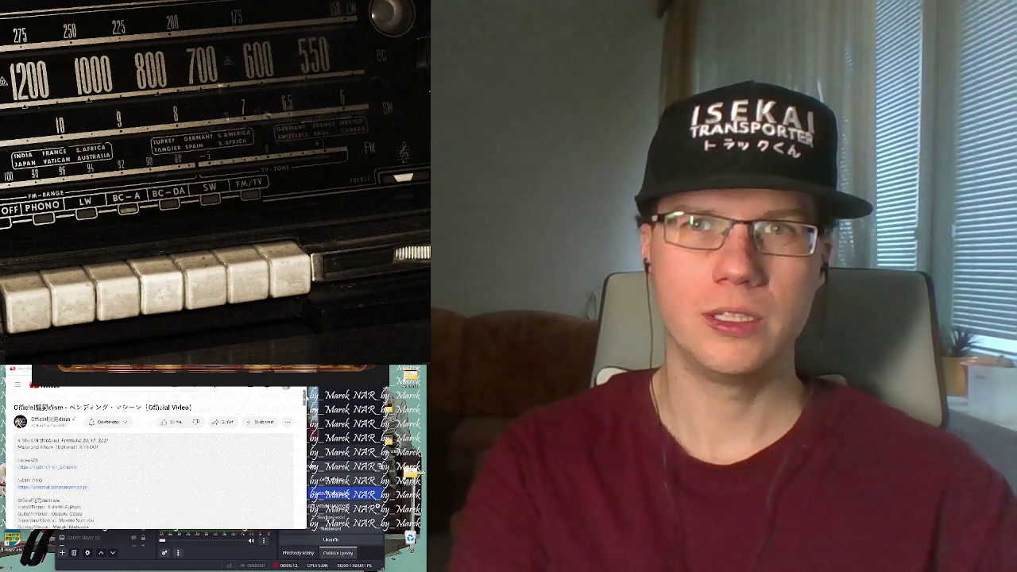
{"action": "scroll", "coordinate": [153, 453], "scroll_direction": "down", "scroll_amount": 5}
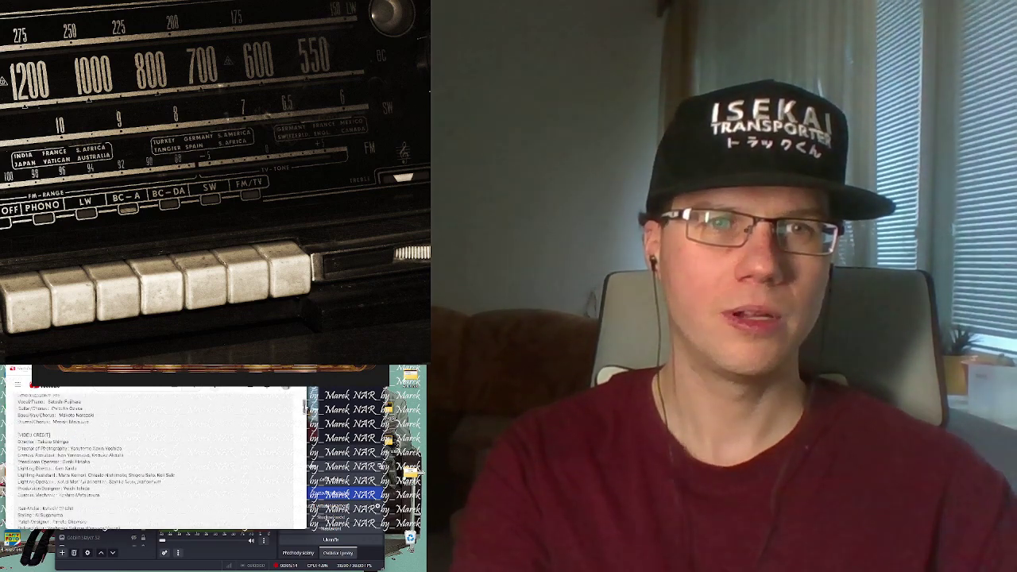
{"action": "scroll", "coordinate": [152, 453], "scroll_direction": "down", "scroll_amount": 3}
{"action": "scroll", "coordinate": [153, 453], "scroll_direction": "down", "scroll_amount": 3}
{"action": "scroll", "coordinate": [152, 453], "scroll_direction": "down", "scroll_amount": 2}
{"action": "scroll", "coordinate": [152, 453], "scroll_direction": "down", "scroll_amount": 3}
{"action": "scroll", "coordinate": [152, 453], "scroll_direction": "down", "scroll_amount": 2}
{"action": "scroll", "coordinate": [153, 453], "scroll_direction": "down", "scroll_amount": 3}
{"action": "scroll", "coordinate": [153, 453], "scroll_direction": "down", "scroll_amount": 2}
{"action": "scroll", "coordinate": [152, 453], "scroll_direction": "down", "scroll_amount": 2}
{"action": "scroll", "coordinate": [152, 453], "scroll_direction": "down", "scroll_amount": 2}
{"action": "scroll", "coordinate": [153, 453], "scroll_direction": "down", "scroll_amount": 2}
{"action": "scroll", "coordinate": [153, 452], "scroll_direction": "down", "scroll_amount": 2}
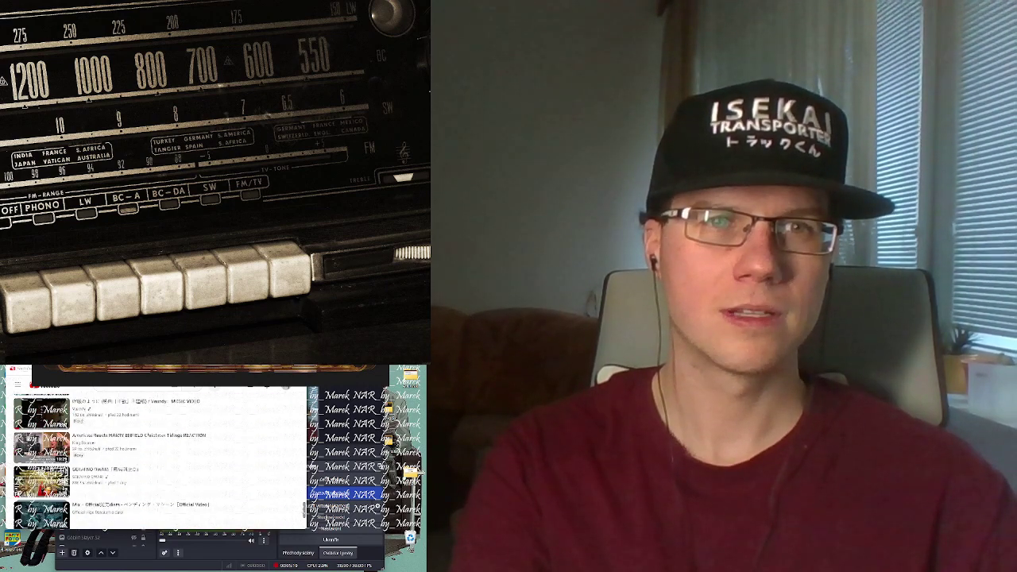
{"action": "scroll", "coordinate": [152, 453], "scroll_direction": "down", "scroll_amount": 3}
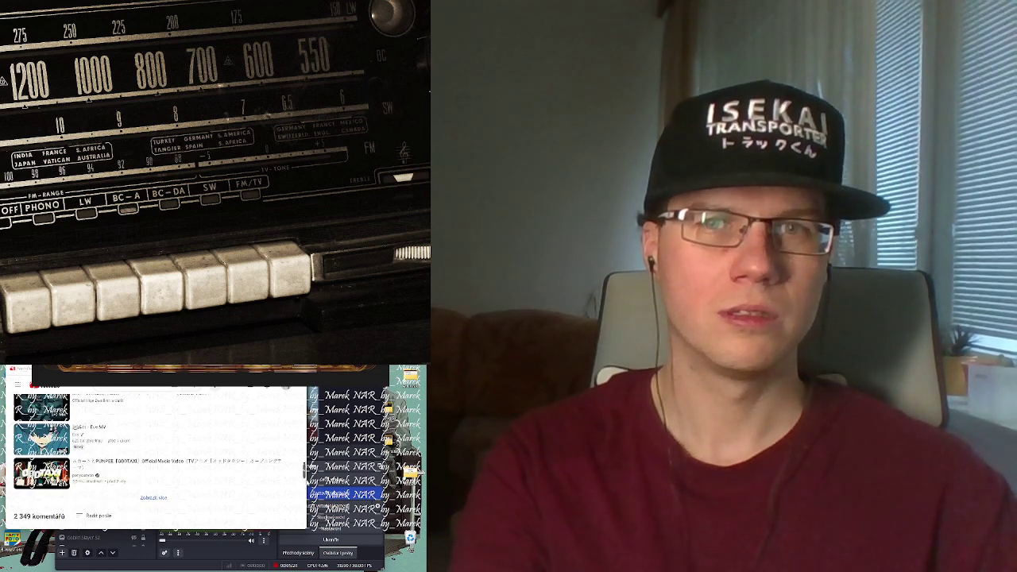
{"action": "scroll", "coordinate": [153, 453], "scroll_direction": "down", "scroll_amount": 2}
{"action": "scroll", "coordinate": [152, 453], "scroll_direction": "down", "scroll_amount": 2}
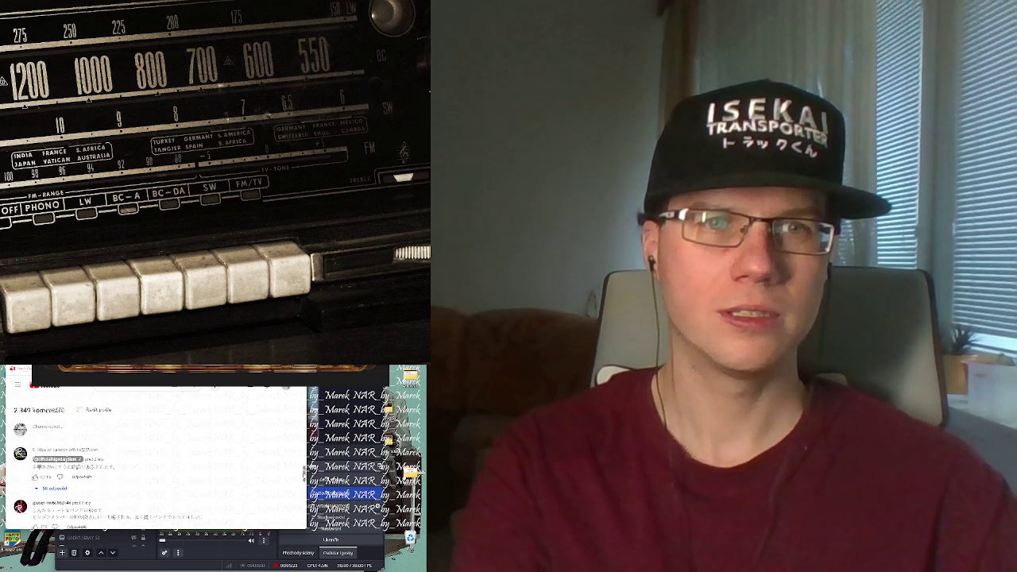
{"action": "scroll", "coordinate": [153, 453], "scroll_direction": "down", "scroll_amount": 2}
{"action": "scroll", "coordinate": [153, 453], "scroll_direction": "down", "scroll_amount": 1}
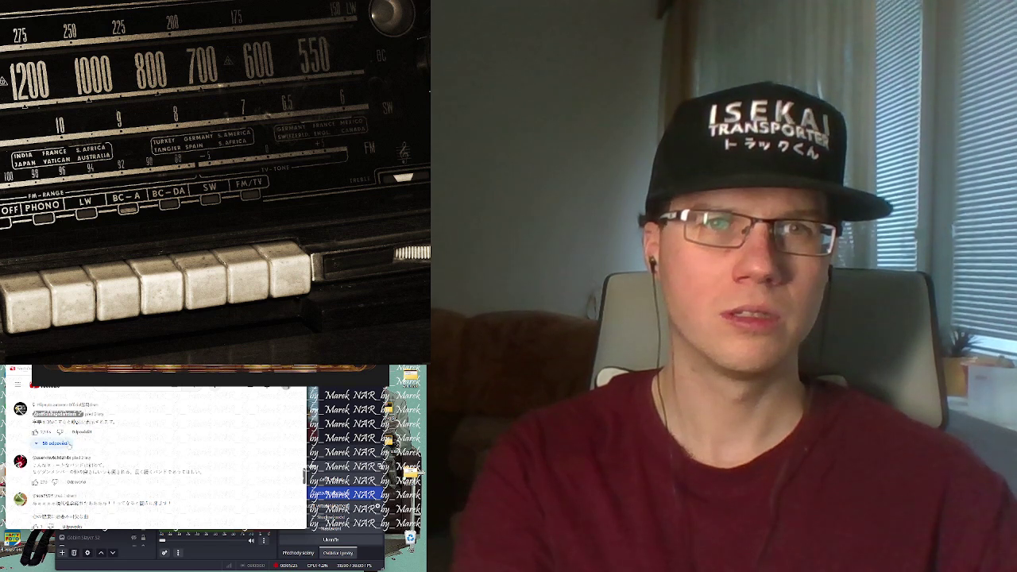
{"action": "scroll", "coordinate": [153, 453], "scroll_direction": "down", "scroll_amount": 2}
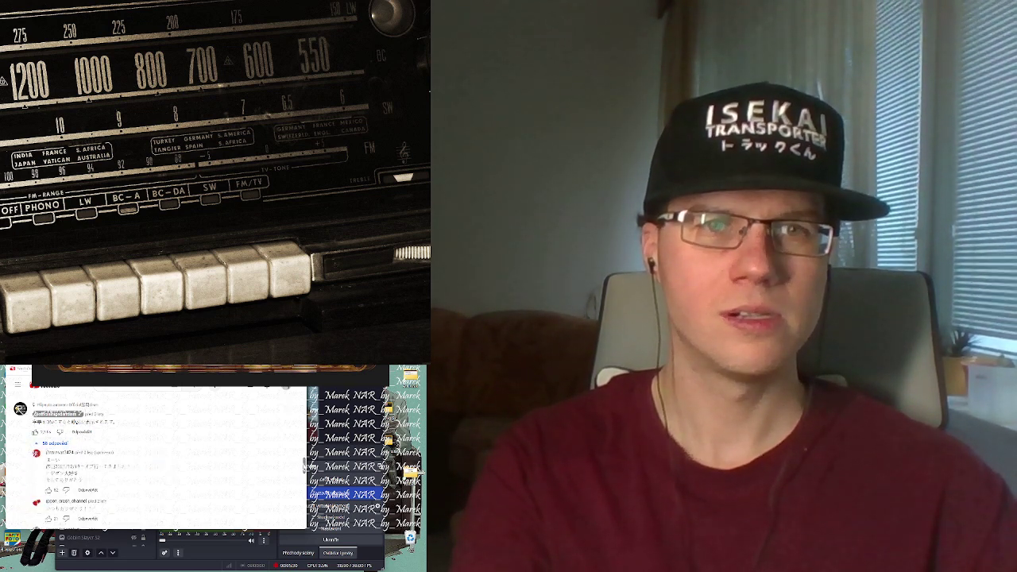
{"action": "scroll", "coordinate": [152, 453], "scroll_direction": "down", "scroll_amount": 2}
{"action": "scroll", "coordinate": [153, 453], "scroll_direction": "down", "scroll_amount": 2}
{"action": "scroll", "coordinate": [153, 453], "scroll_direction": "down", "scroll_amount": 2}
{"action": "scroll", "coordinate": [153, 453], "scroll_direction": "down", "scroll_amount": 2}
{"action": "scroll", "coordinate": [153, 453], "scroll_direction": "down", "scroll_amount": 3}
{"action": "scroll", "coordinate": [153, 452], "scroll_direction": "down", "scroll_amount": 3}
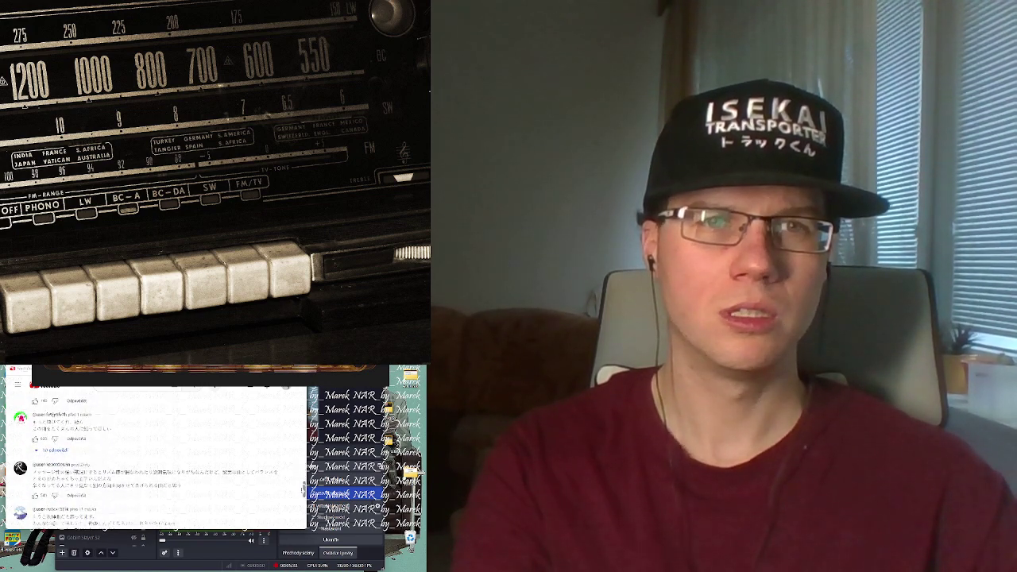
{"action": "scroll", "coordinate": [153, 453], "scroll_direction": "down", "scroll_amount": 3}
{"action": "scroll", "coordinate": [153, 453], "scroll_direction": "down", "scroll_amount": 3}
{"action": "scroll", "coordinate": [153, 453], "scroll_direction": "down", "scroll_amount": 3}
{"action": "scroll", "coordinate": [152, 453], "scroll_direction": "down", "scroll_amount": 3}
{"action": "scroll", "coordinate": [152, 453], "scroll_direction": "down", "scroll_amount": 3}
{"action": "scroll", "coordinate": [152, 453], "scroll_direction": "down", "scroll_amount": 3}
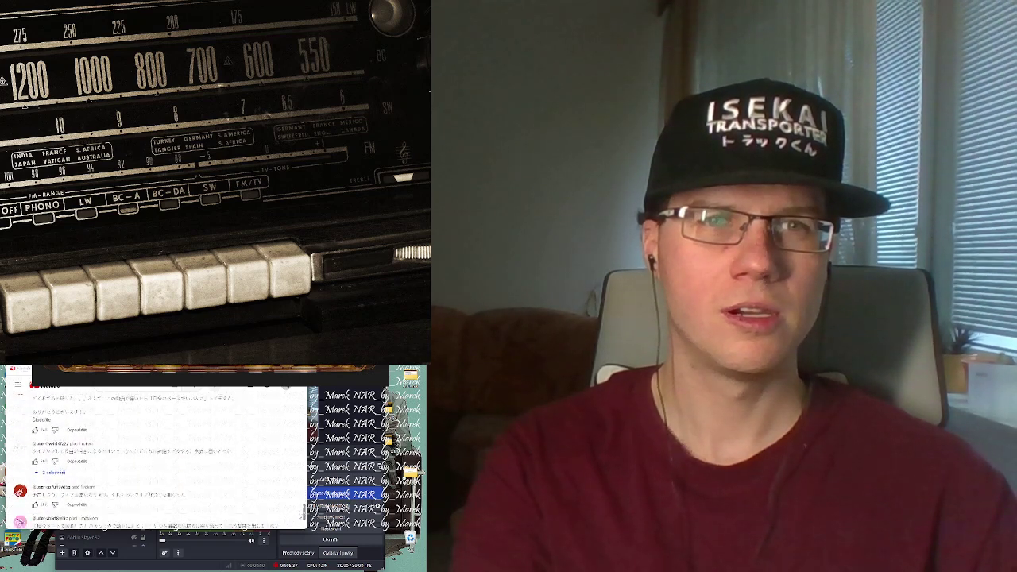
{"action": "scroll", "coordinate": [153, 453], "scroll_direction": "down", "scroll_amount": 3}
{"action": "scroll", "coordinate": [153, 453], "scroll_direction": "down", "scroll_amount": 3}
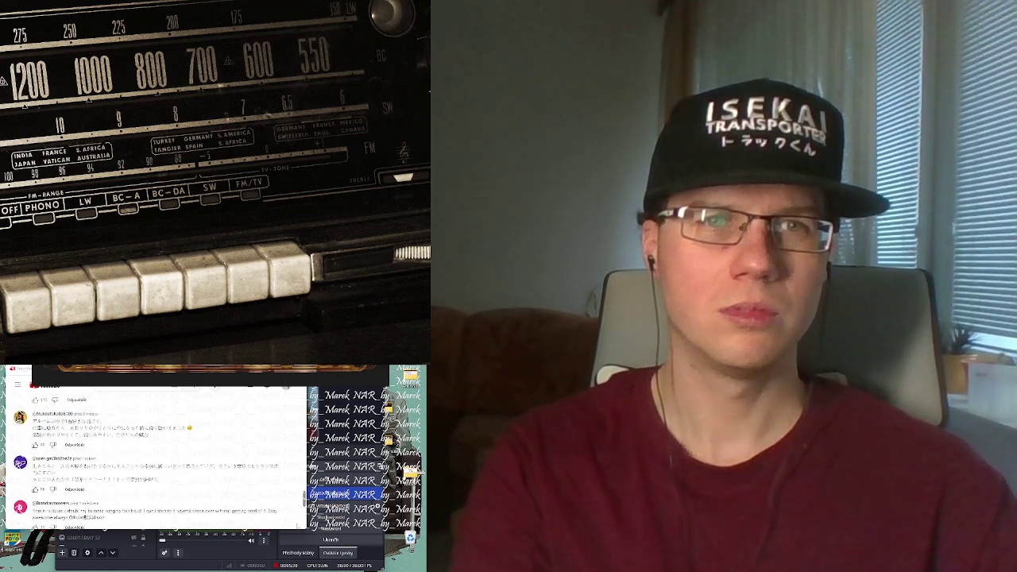
{"action": "scroll", "coordinate": [153, 453], "scroll_direction": "down", "scroll_amount": 3}
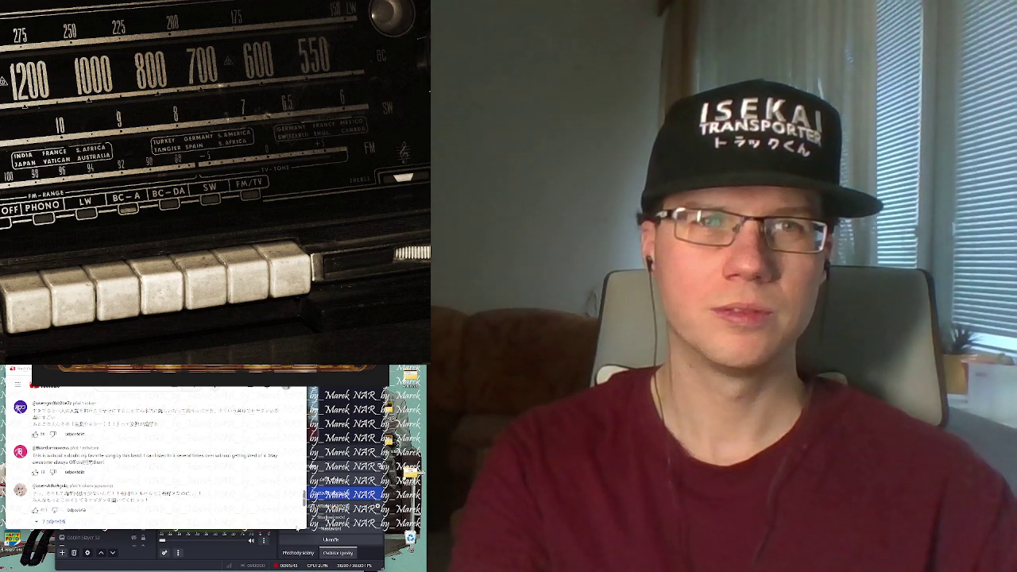
{"action": "scroll", "coordinate": [152, 453], "scroll_direction": "down", "scroll_amount": 3}
{"action": "scroll", "coordinate": [152, 453], "scroll_direction": "down", "scroll_amount": 3}
{"action": "scroll", "coordinate": [153, 453], "scroll_direction": "down", "scroll_amount": 3}
{"action": "scroll", "coordinate": [152, 453], "scroll_direction": "down", "scroll_amount": 3}
{"action": "scroll", "coordinate": [152, 453], "scroll_direction": "down", "scroll_amount": 3}
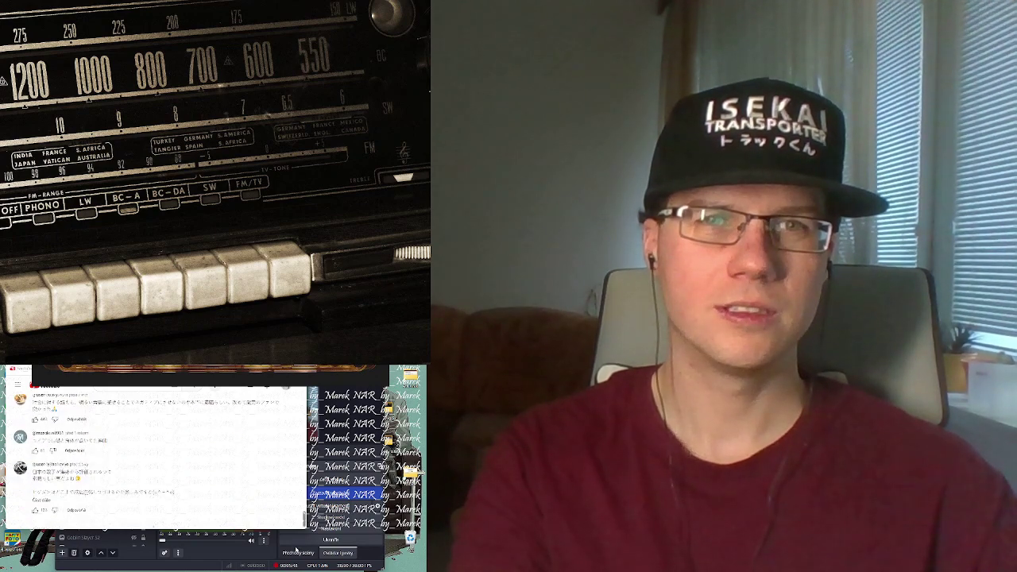
{"action": "scroll", "coordinate": [152, 453], "scroll_direction": "down", "scroll_amount": 3}
{"action": "scroll", "coordinate": [153, 453], "scroll_direction": "down", "scroll_amount": 3}
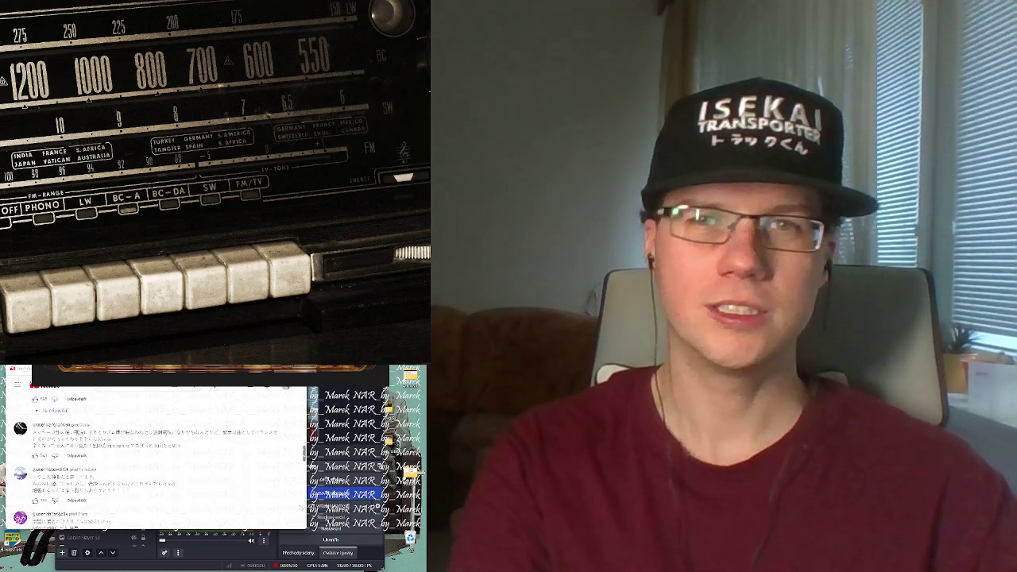
{"action": "scroll", "coordinate": [153, 453], "scroll_direction": "up", "scroll_amount": 5}
{"action": "scroll", "coordinate": [152, 453], "scroll_direction": "up", "scroll_amount": 5}
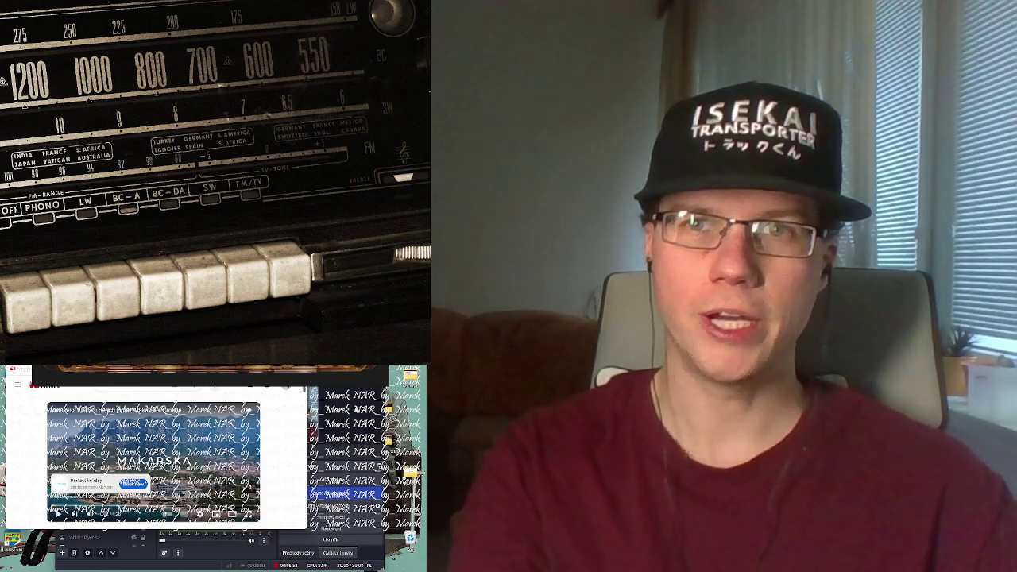
{"action": "scroll", "coordinate": [153, 453], "scroll_direction": "down", "scroll_amount": 5}
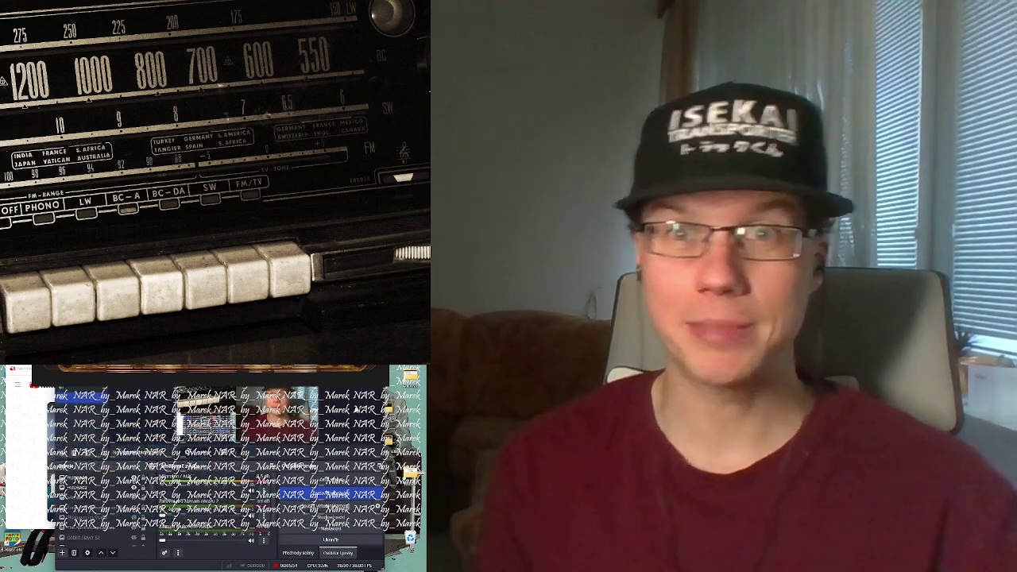